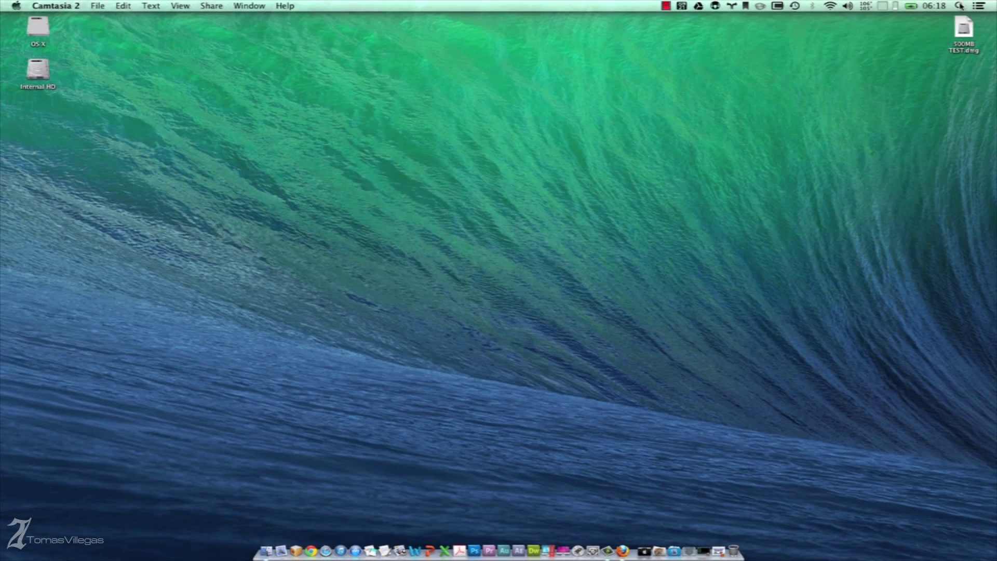
Launch AirPort Utility from Spotlight and bring back the online stopwatch window
text(ir)
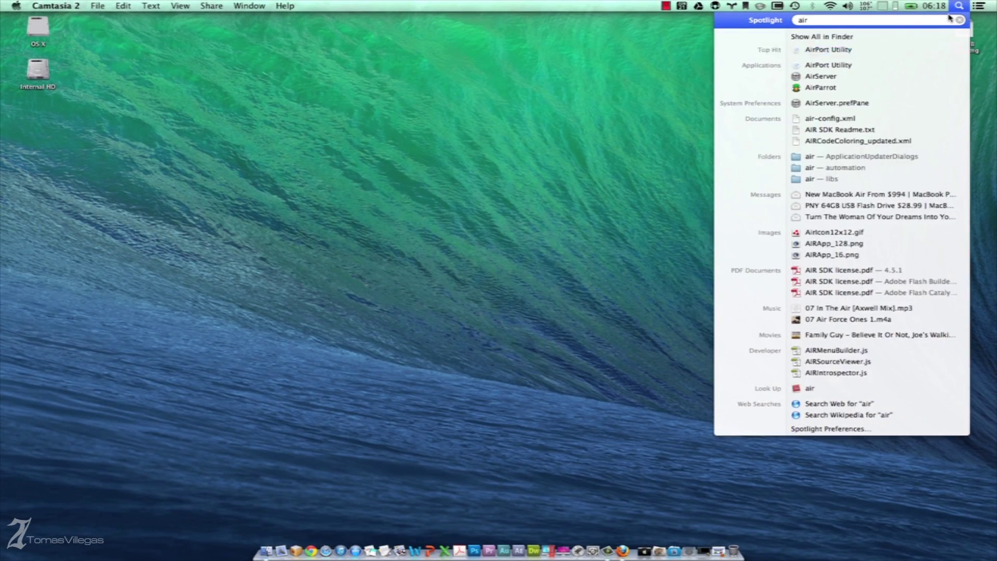
key(Return)
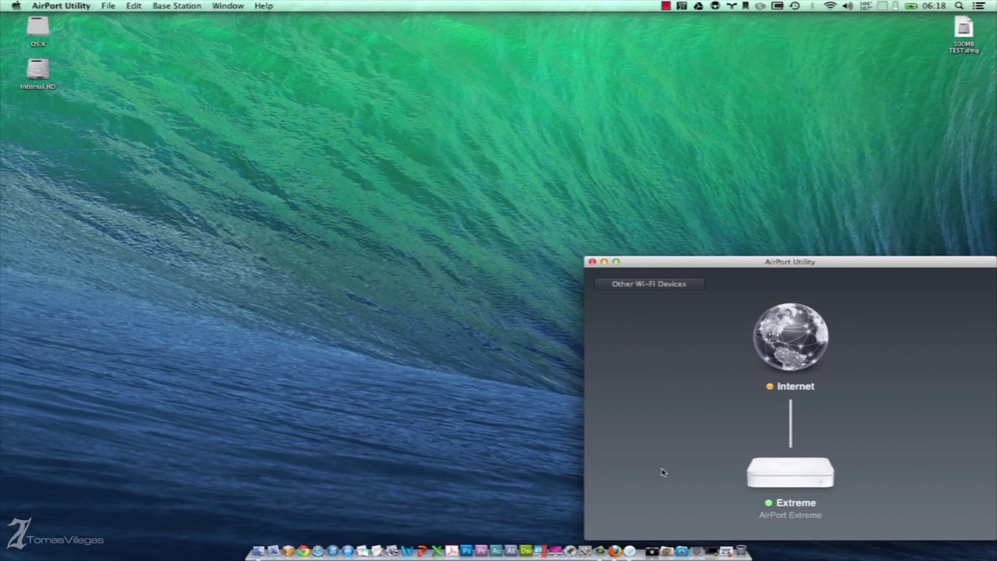
click(712, 550)
In Finder, open the Hitachi Z7K500 drive shared by the Extreme router
click(380, 335)
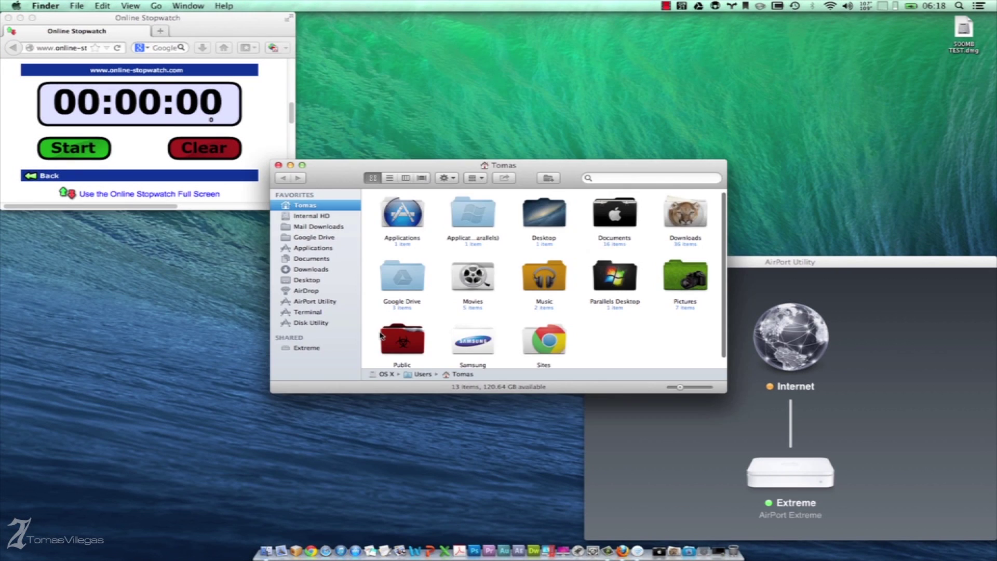
click(311, 348)
double_click(407, 230)
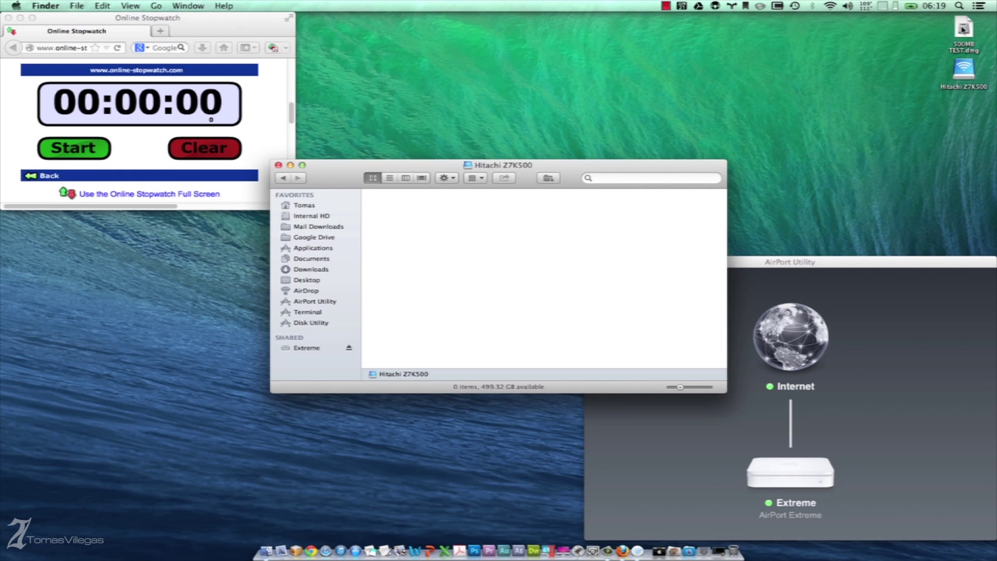
Drag 500MB TEST.dmg onto the Hitachi Z7K500 drive, start the stopwatch, and close the duplicate drive window
drag(961, 70, 962, 70)
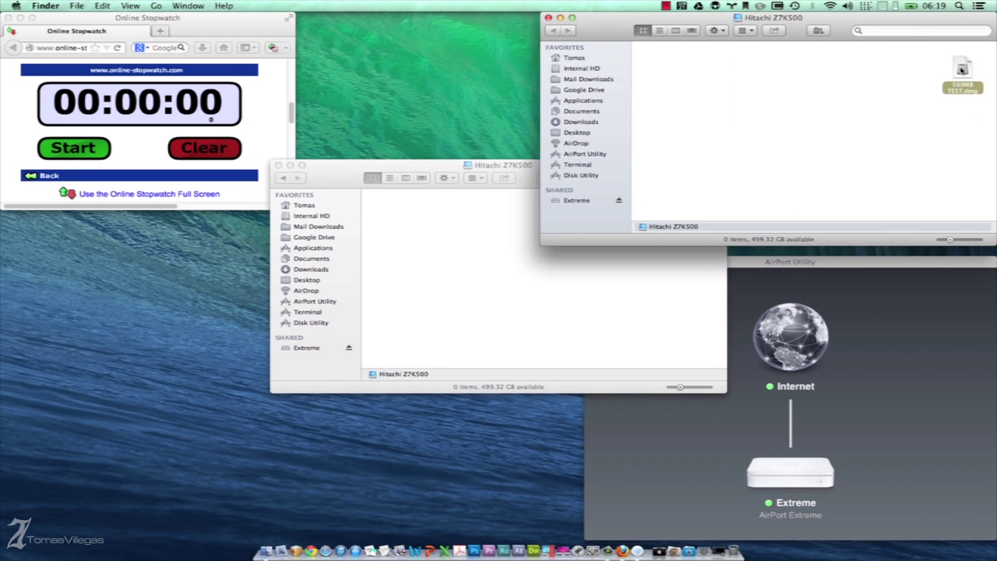
click(69, 150)
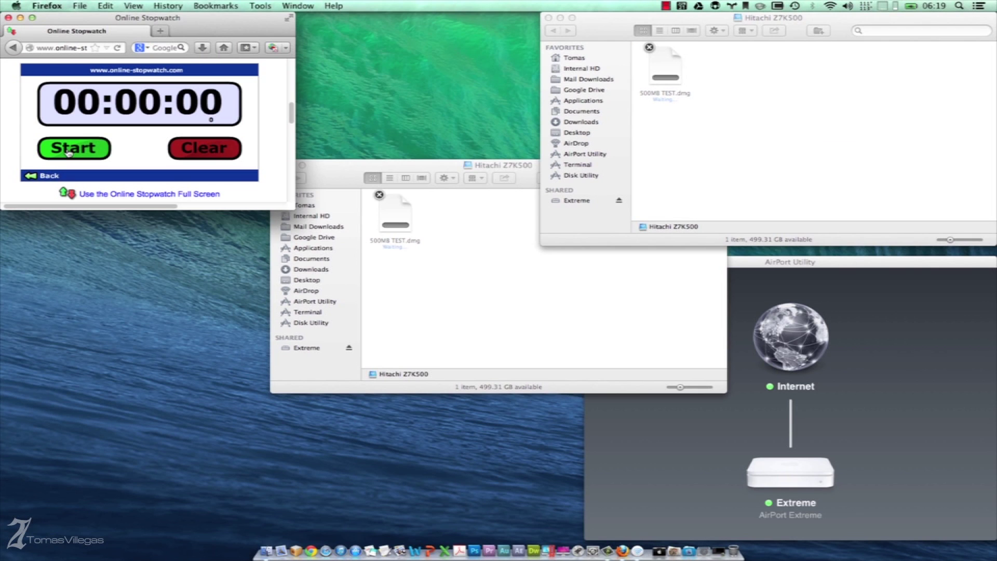
click(69, 150)
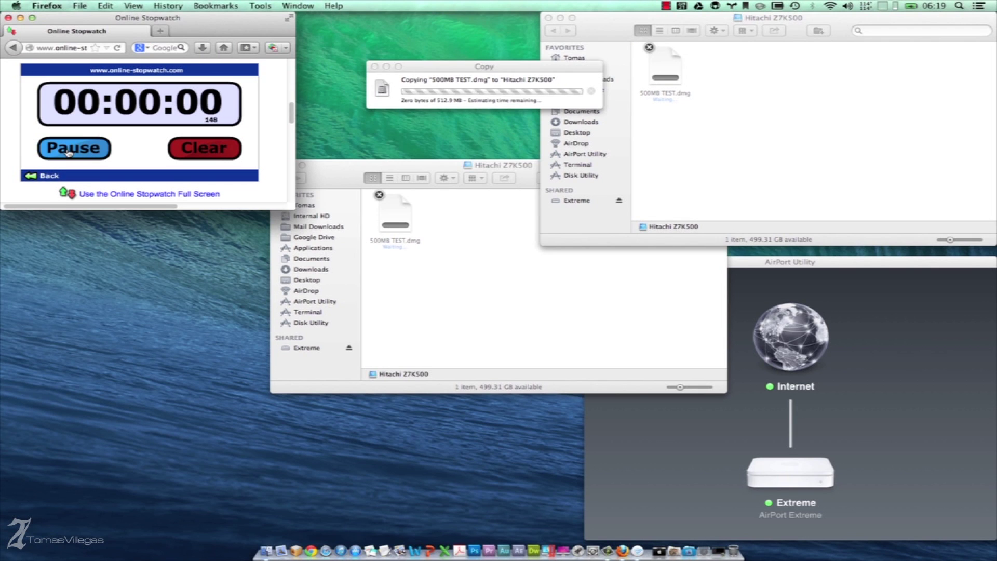
click(341, 184)
click(278, 165)
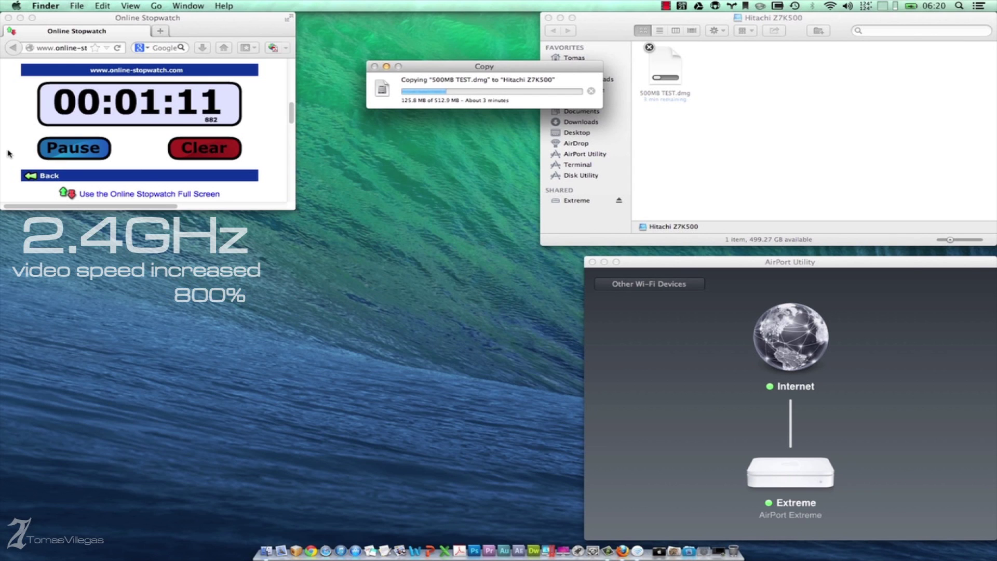
Pause the stopwatch at 00:04:14 when the copy finishes
click(70, 149)
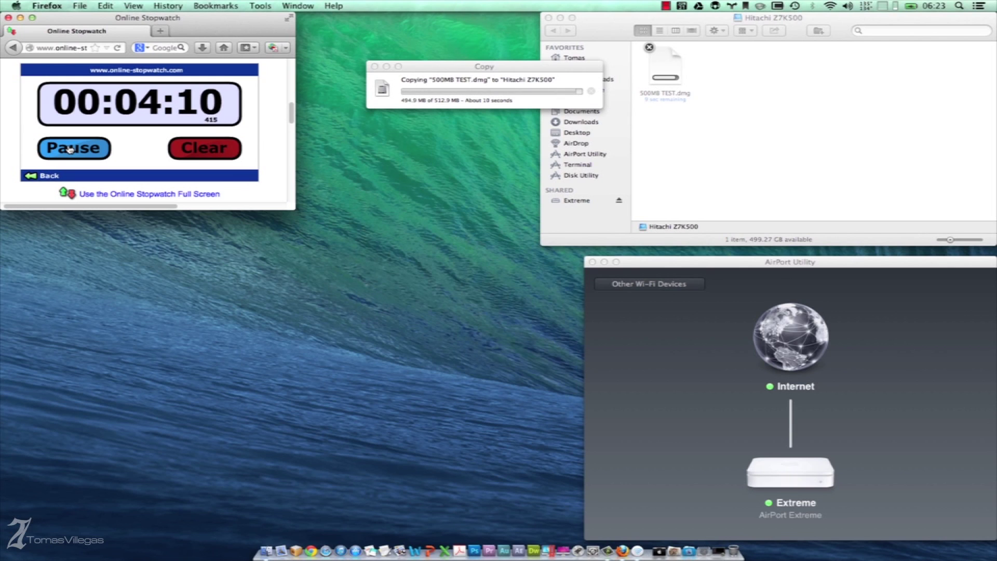
click(70, 149)
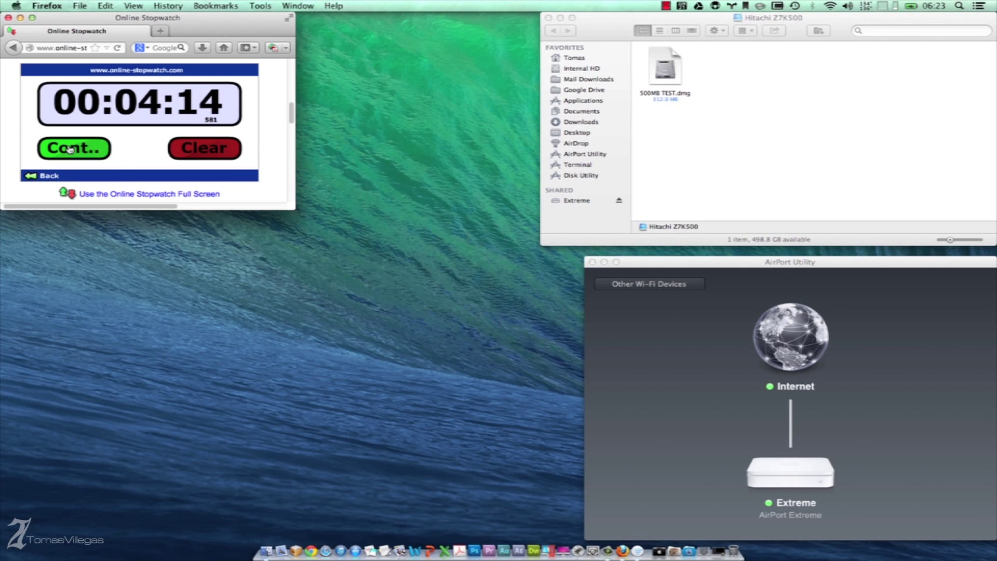
click(958, 7)
Launch Disk Speed Test and set Hitachi Z7K500 on the Extreme as the target drive
text(bl)
key(Return)
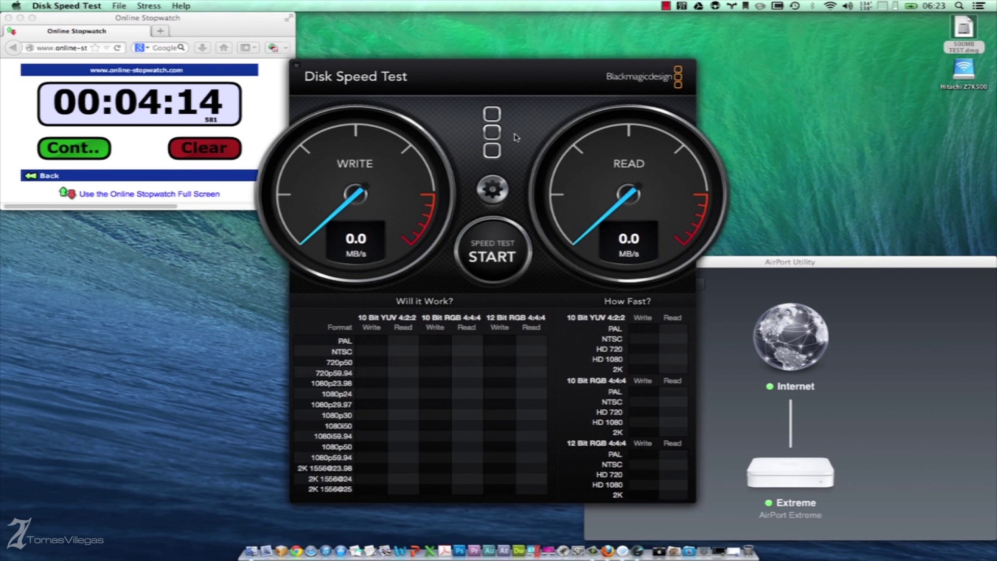
click(492, 188)
click(492, 217)
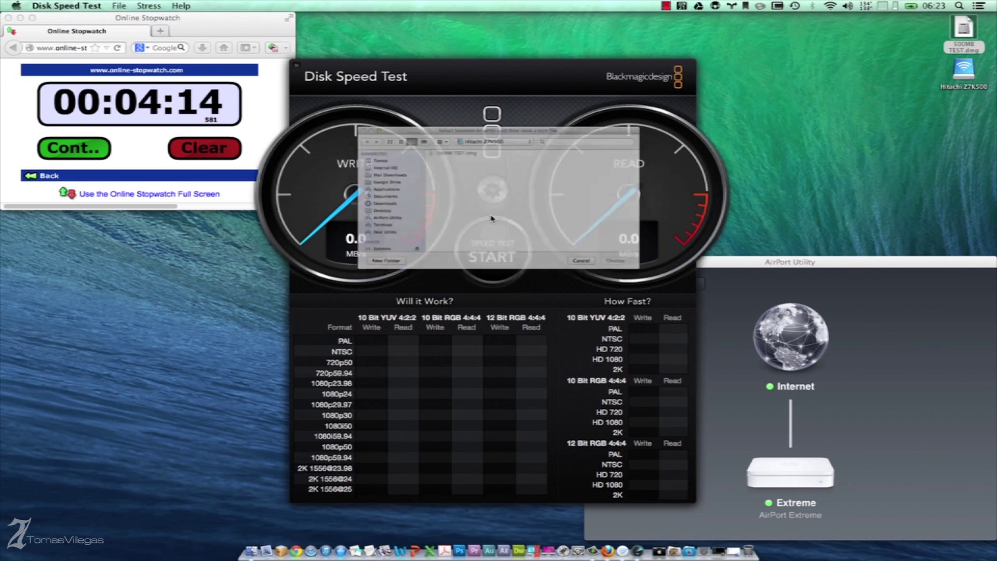
click(323, 270)
click(415, 212)
click(675, 292)
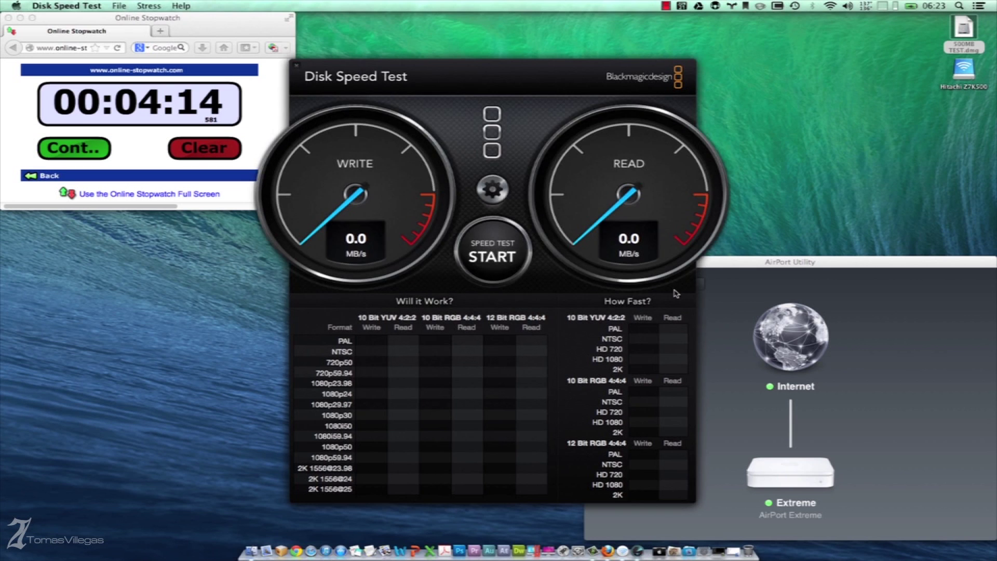
Run the speed test to 2.2 MB/s write and 4.6 MB/s read, then stop it
click(491, 189)
click(480, 251)
click(490, 257)
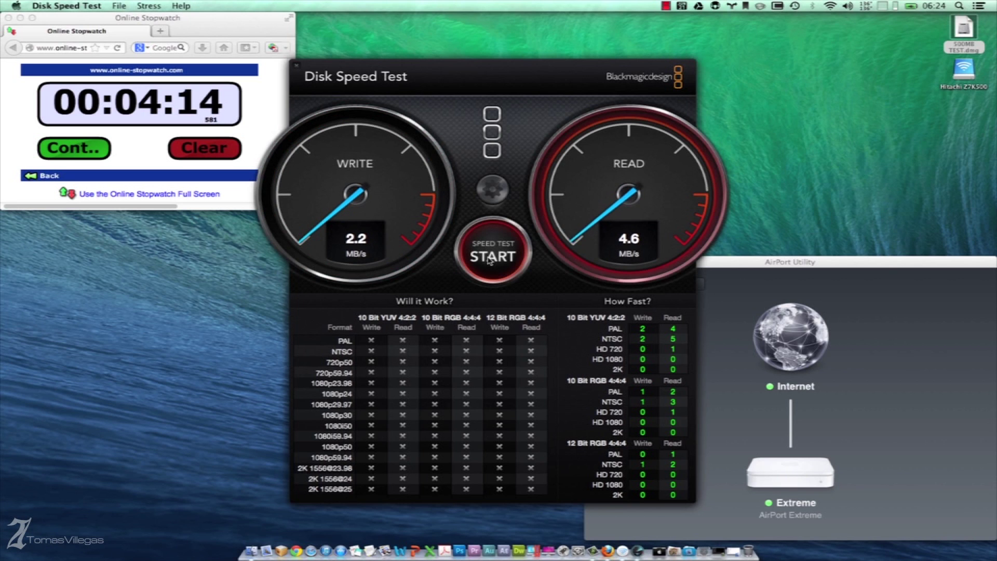
click(489, 260)
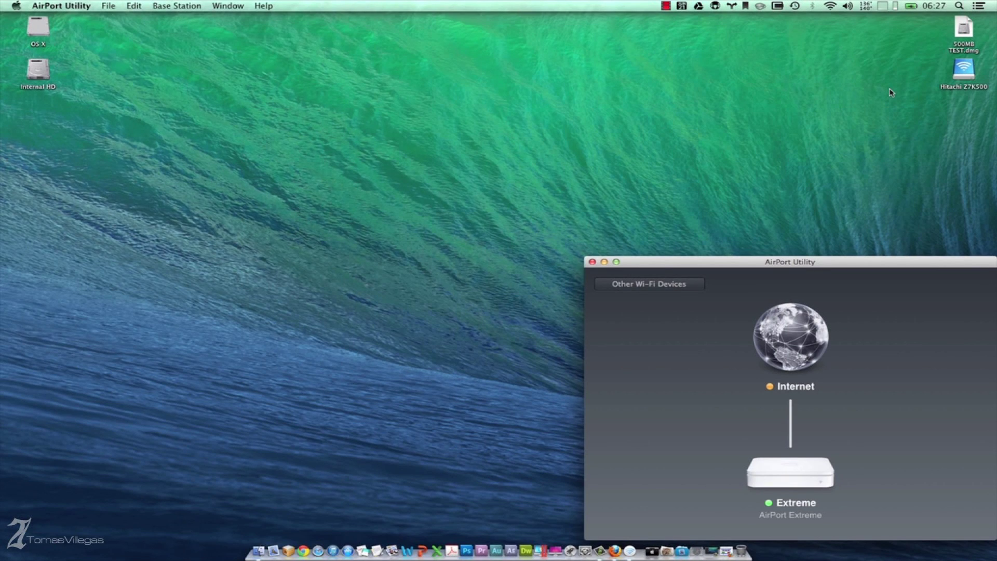
Copy 500MB TEST.dmg to the Hitachi Z7K500 over 5GHz, pause the stopwatch at 00:00:35, and minimize the window
drag(963, 29, 757, 89)
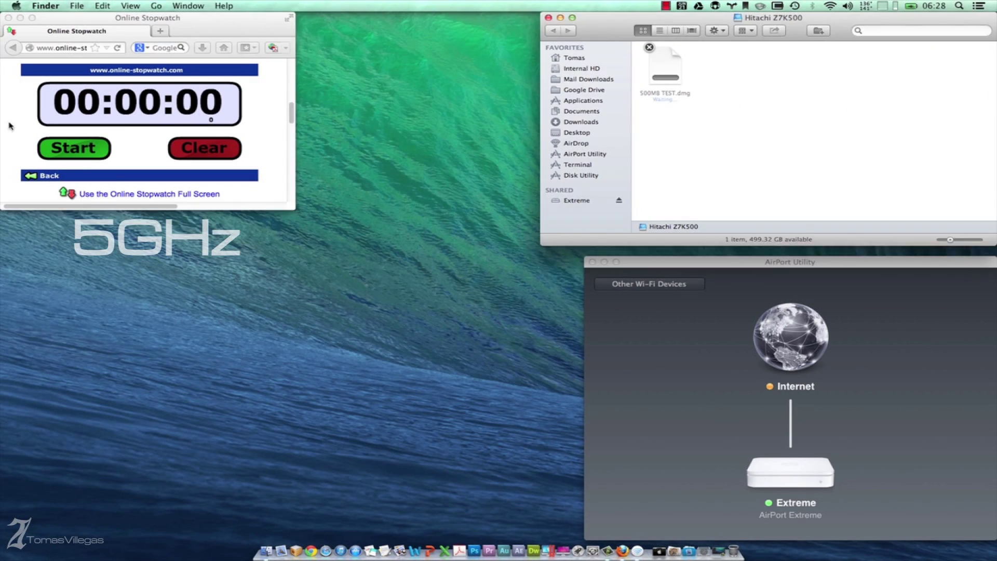
click(73, 149)
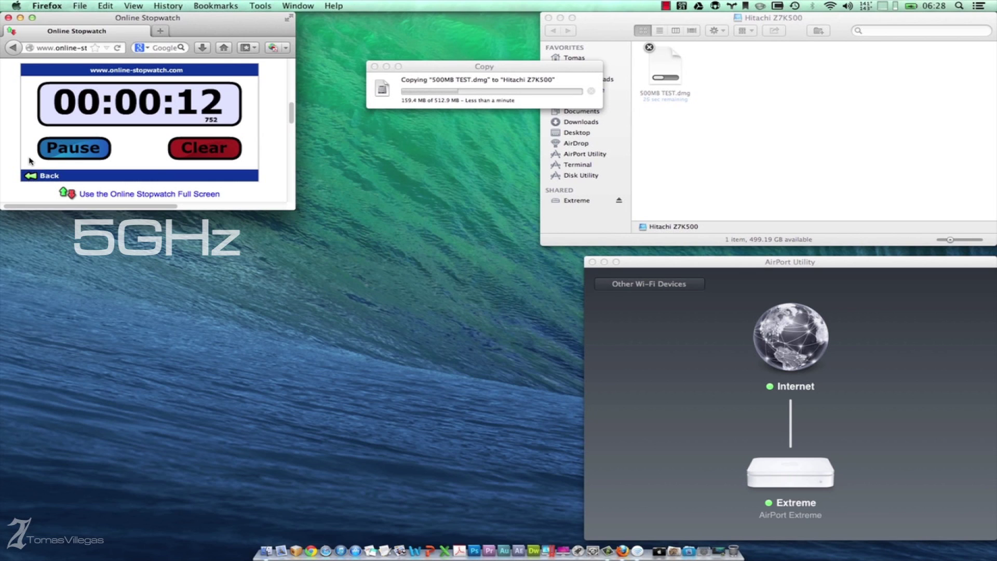
click(69, 151)
click(560, 18)
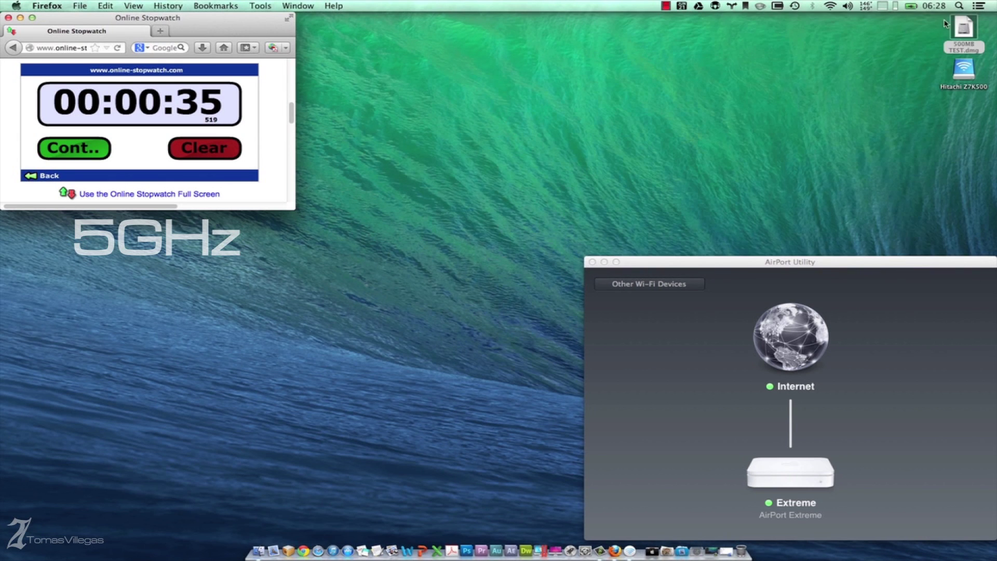
click(959, 5)
Relaunch Disk Speed Test, target Hitachi Z7K500 on the Extreme, and run it to 10.8 MB/s write, 11.5 MB/s read
text(b)
key(Return)
click(494, 251)
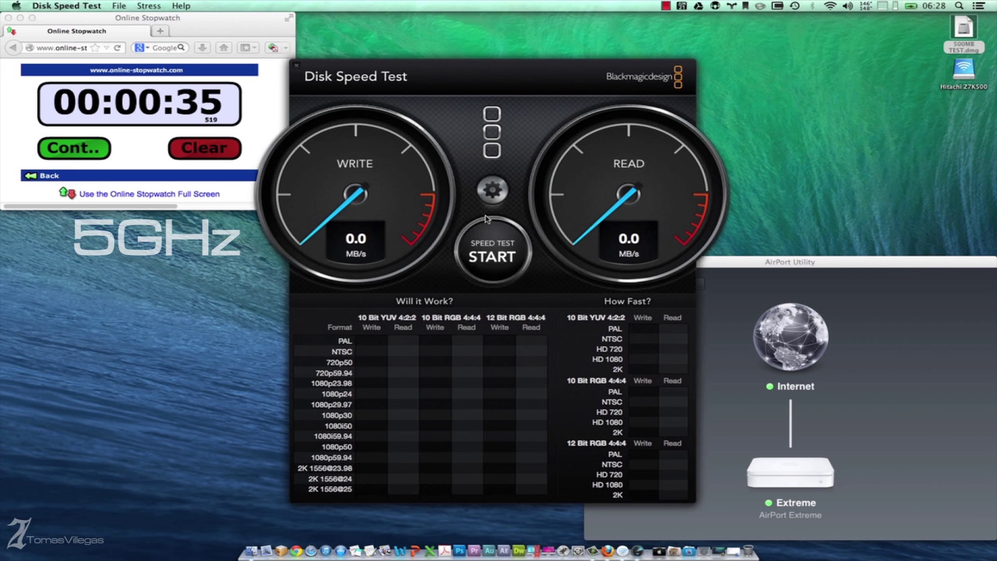
click(324, 273)
click(423, 206)
click(673, 291)
click(492, 253)
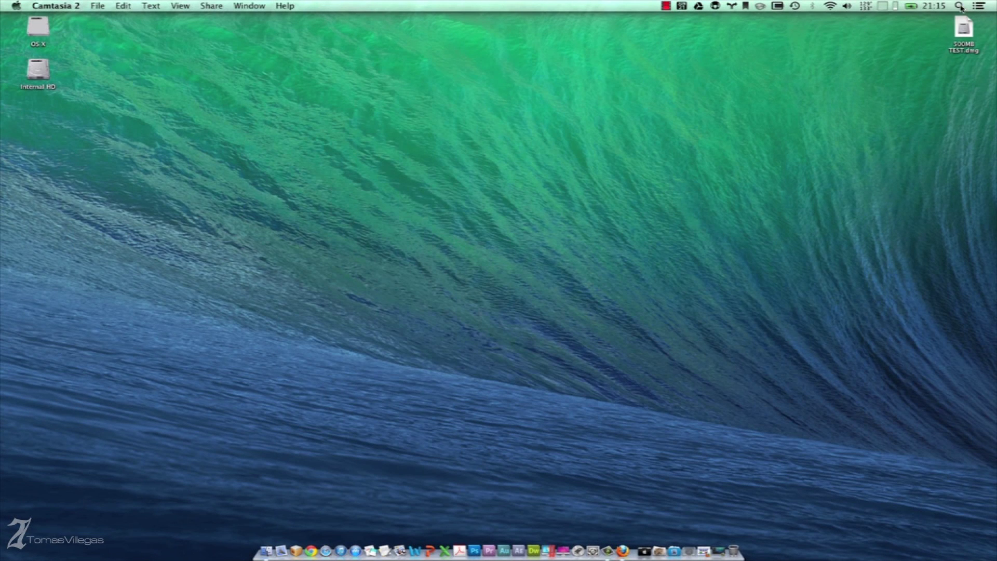
Relaunch AirPort Utility and open the Hitachi Z7K500 drive under acExtreme in a new Finder window
click(960, 7)
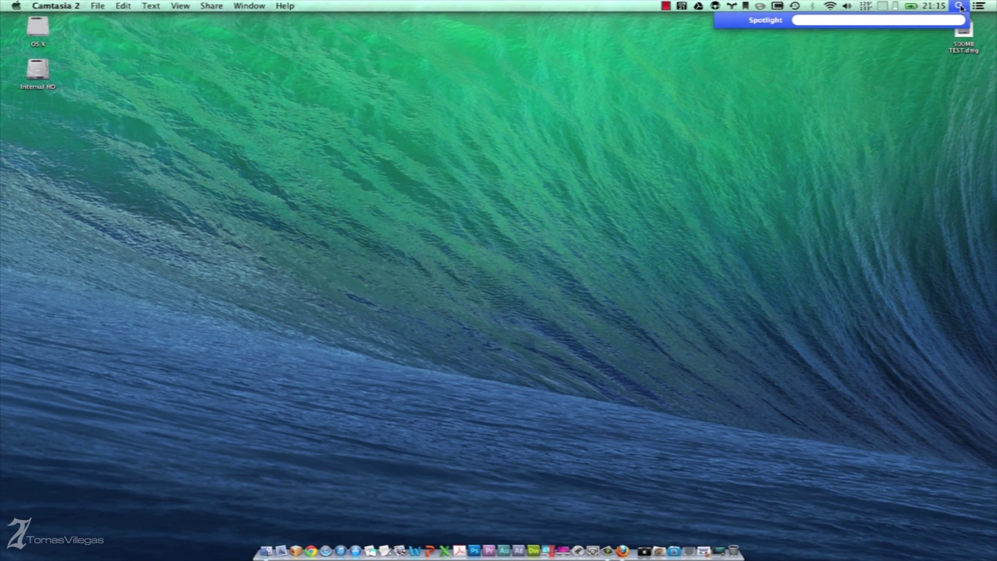
text(air)
key(Return)
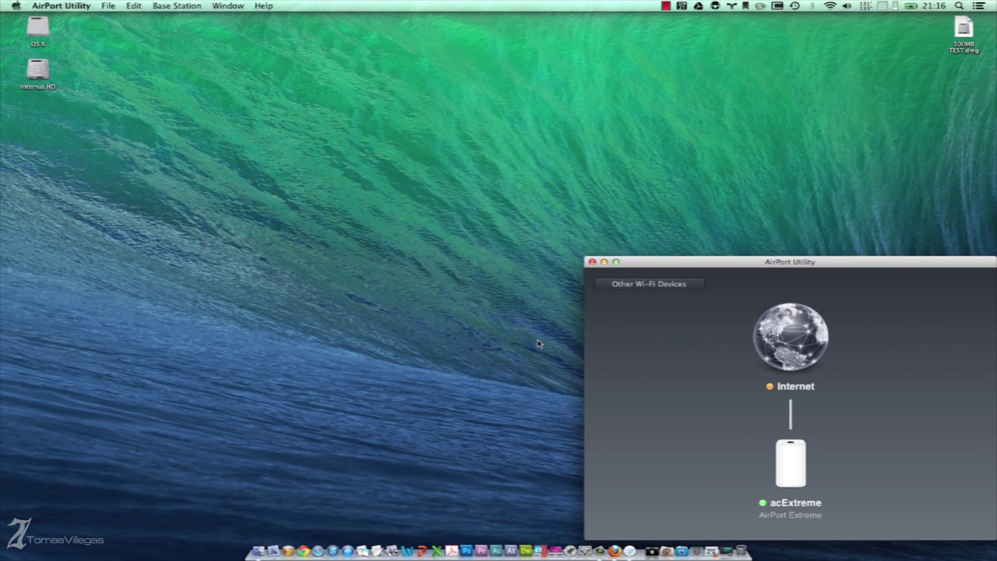
click(539, 344)
key(super+n)
click(357, 347)
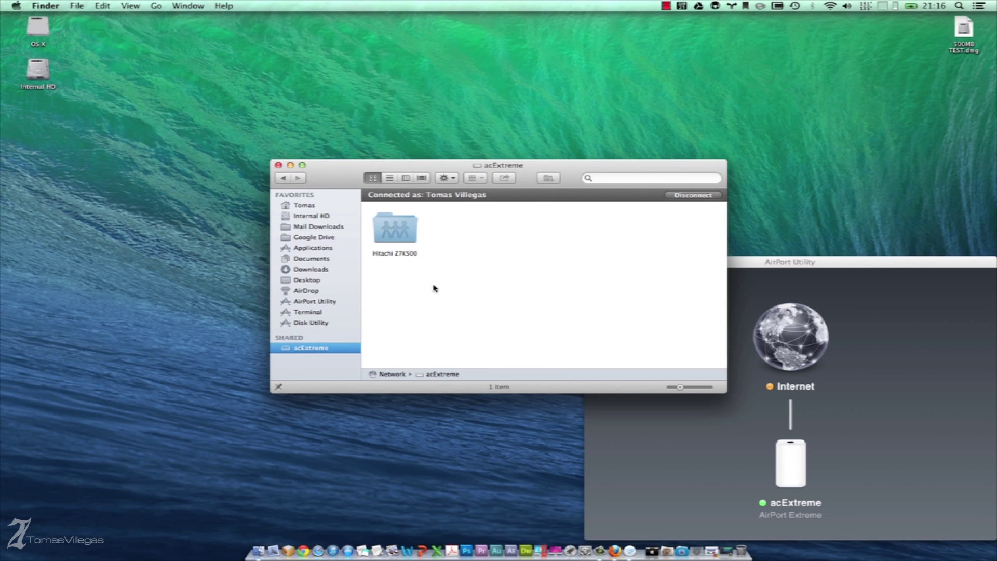
double_click(408, 242)
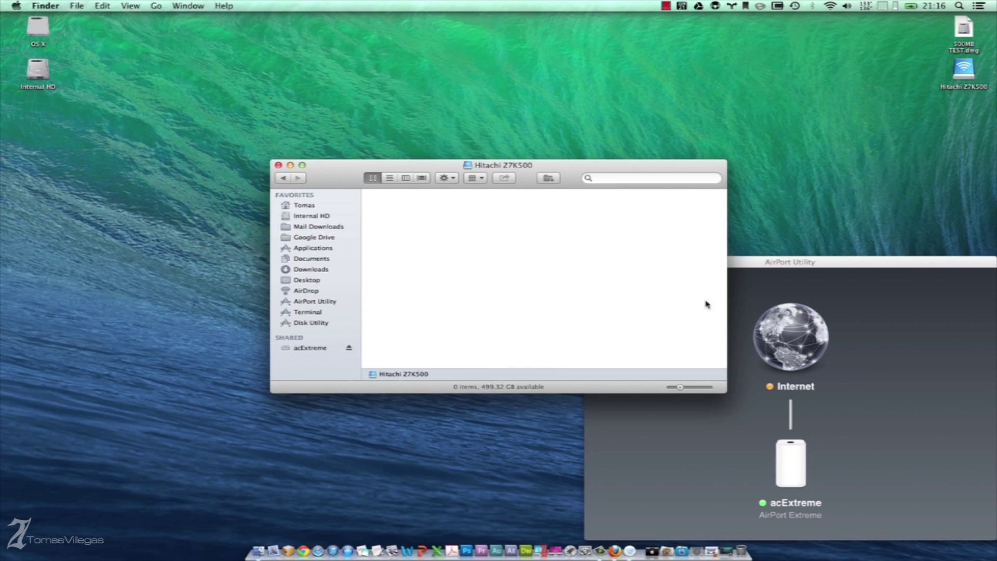
Restore the stopwatch and drag 500MB TEST.dmg onto the Hitachi Z7K500 drive
click(711, 550)
drag(962, 29, 410, 223)
click(94, 151)
Time the 2.4GHz copy on the stopwatch, pausing it at 00:01:05
click(94, 151)
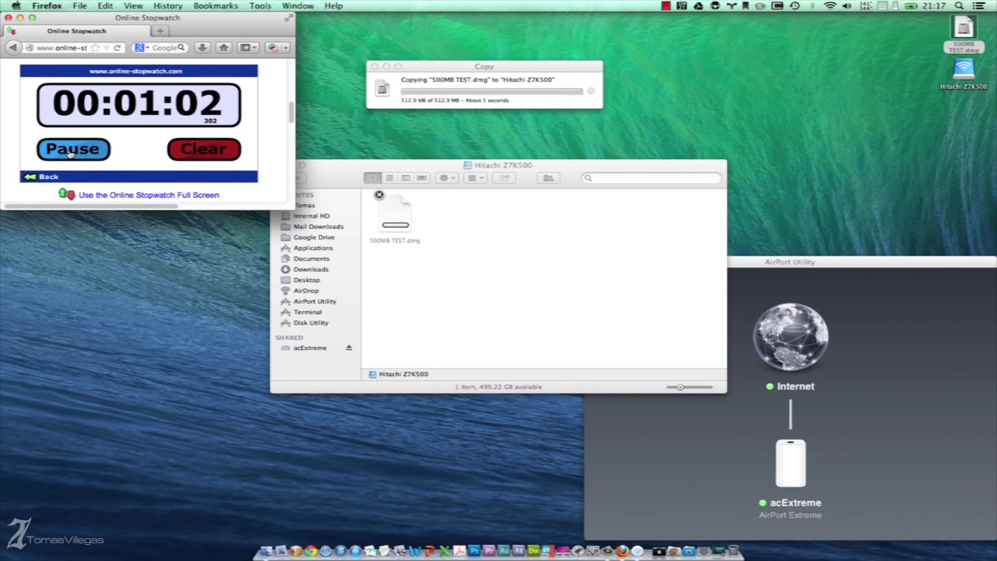
click(71, 150)
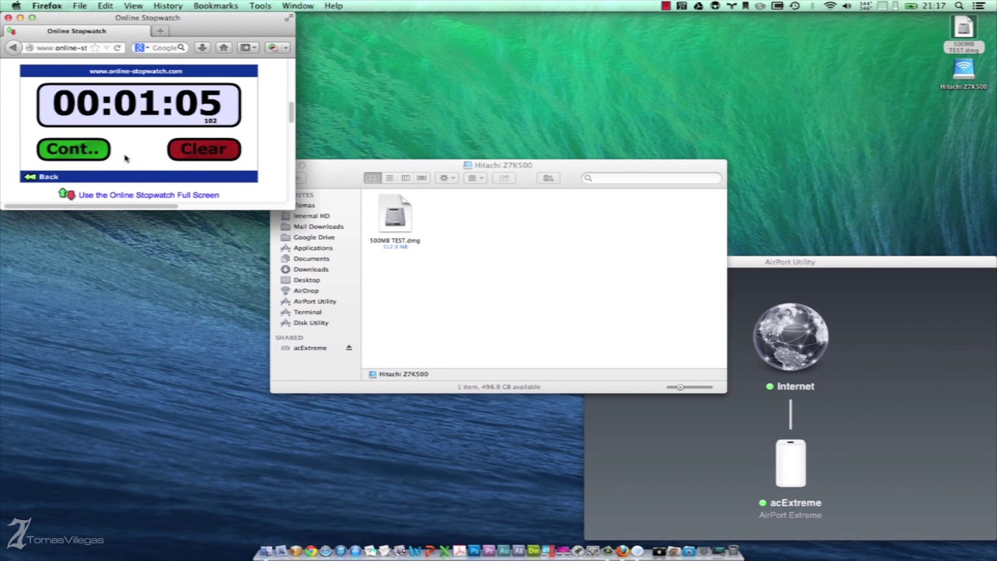
click(958, 7)
Launch Disk Speed Test, choose Hitachi Z7K500 under acExtreme as target, and start the 2.4GHz test
text(bla)
key(Return)
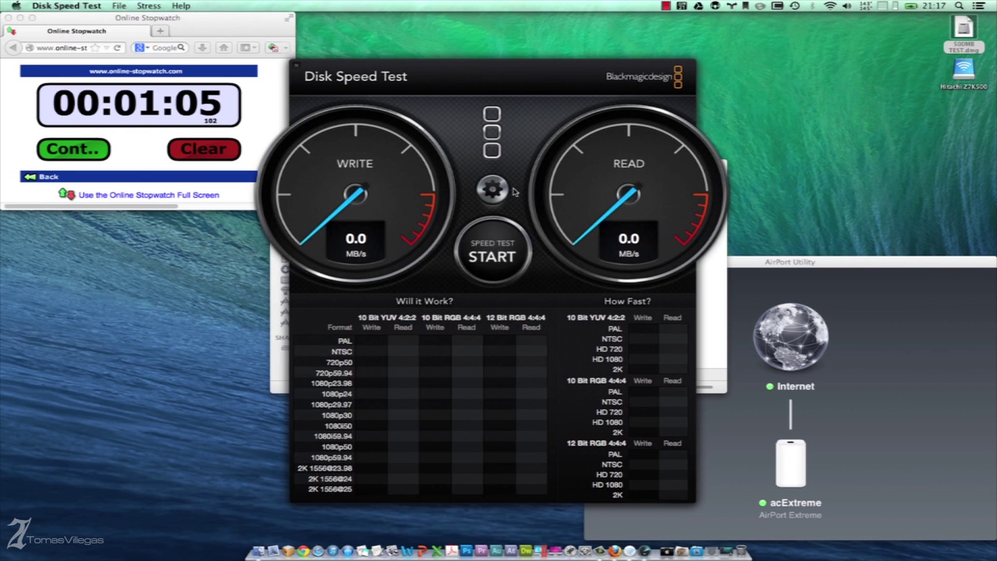
click(495, 190)
click(498, 216)
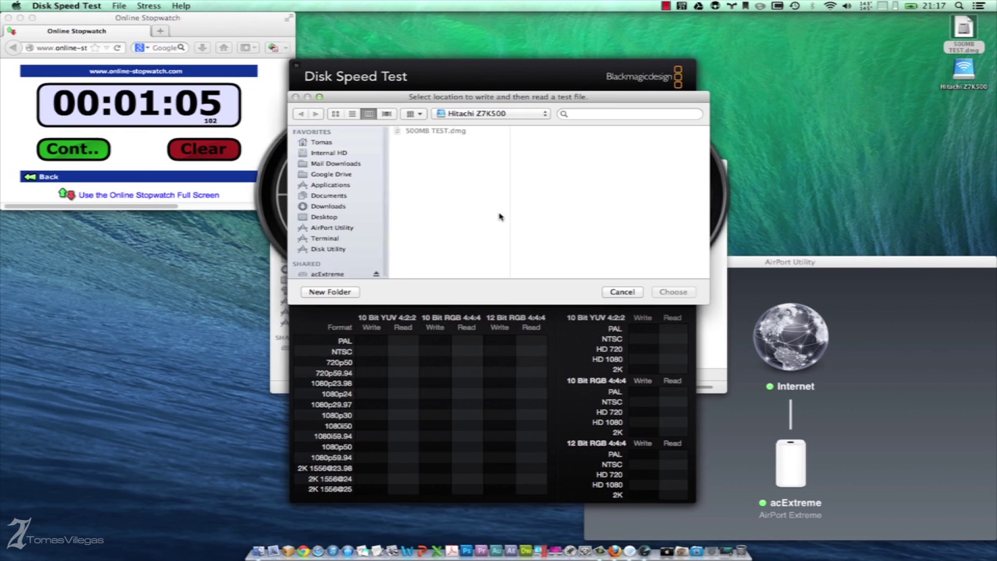
click(355, 277)
key(Return)
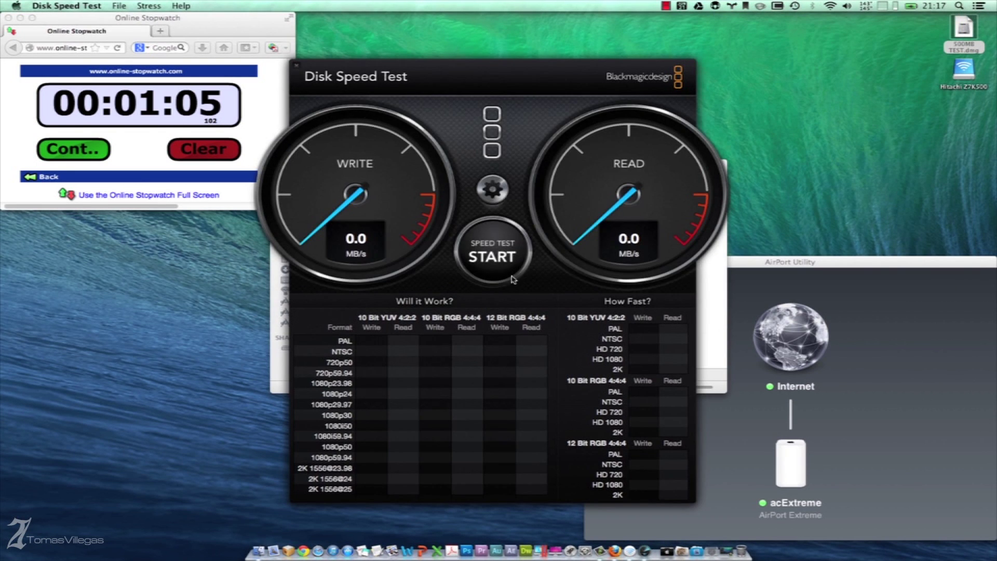
click(498, 241)
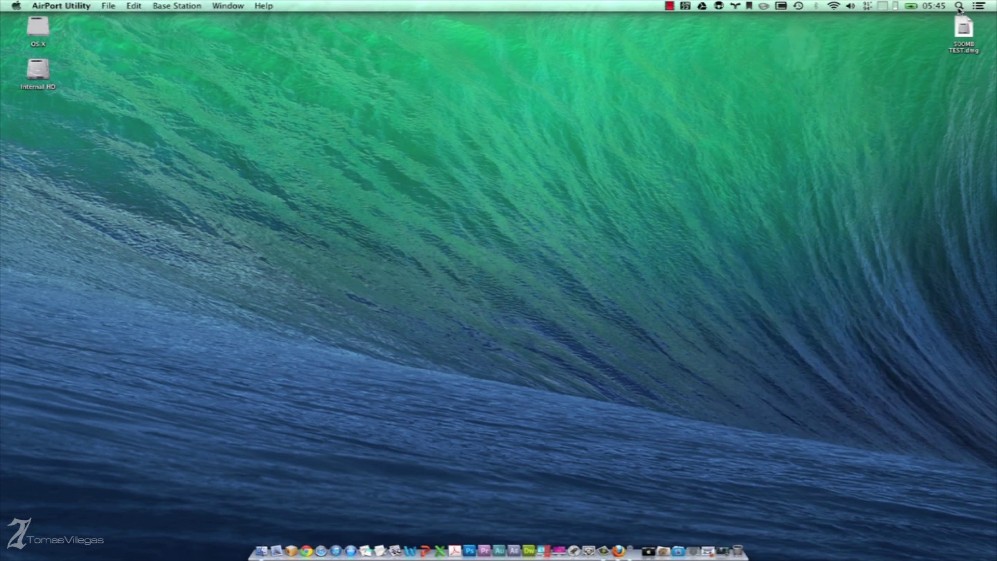
Open the Hitachi Z7K500 drive under acExtreme and drag 500MB TEST.dmg onto it
click(313, 348)
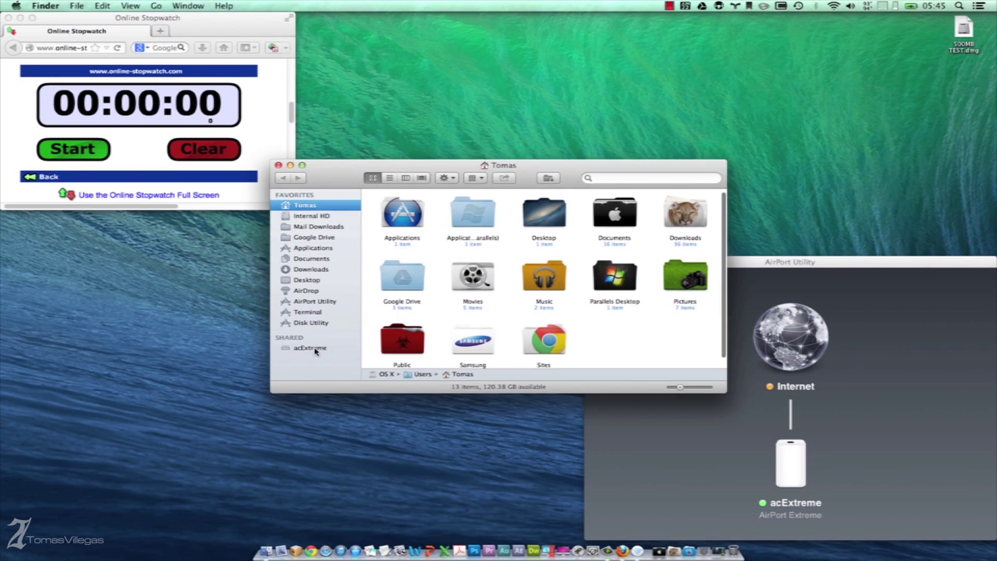
click(395, 231)
double_click(395, 231)
drag(963, 31, 398, 222)
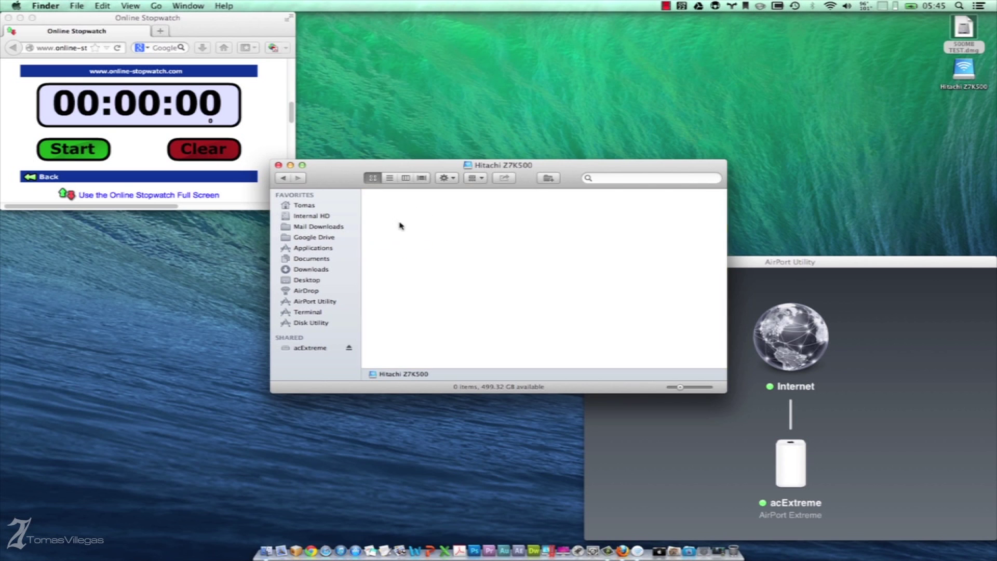
Time the 5GHz copy on the stopwatch, pausing it at 00:00:36
click(95, 158)
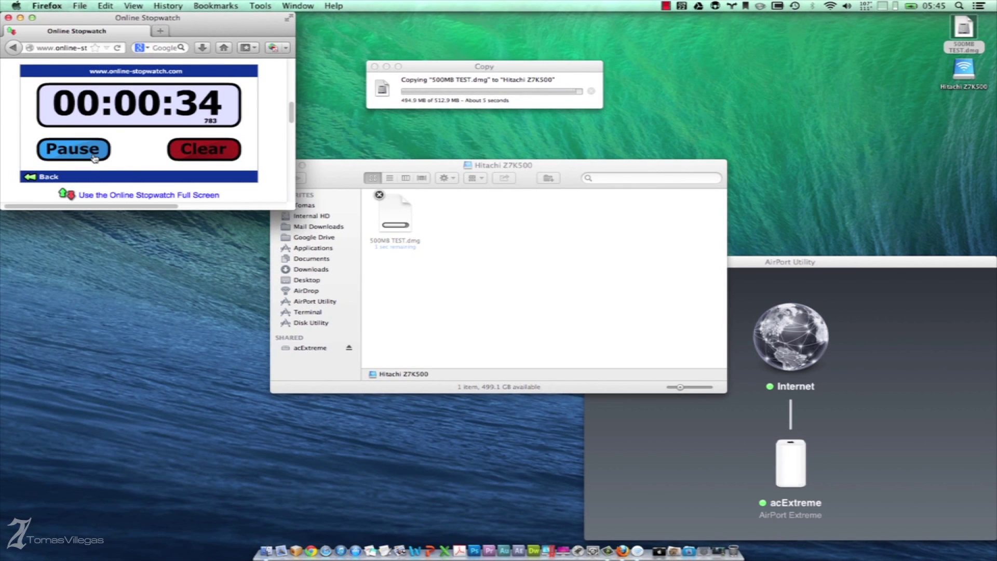
click(94, 158)
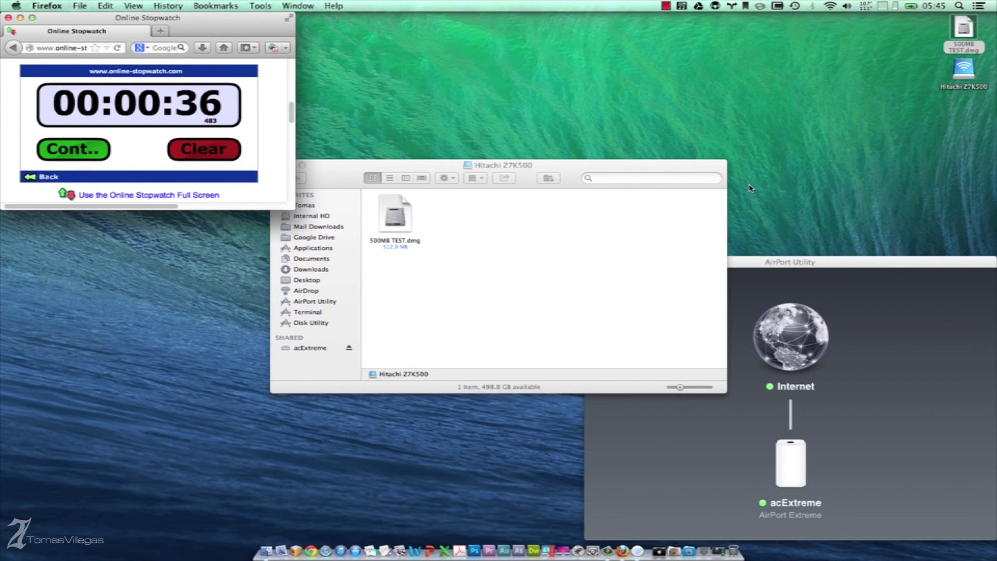
key(cmd+space)
Launch Disk Speed Test, set Hitachi Z7K500 under acExtreme as the target, and start the 5GHz test
text(bla)
key(Return)
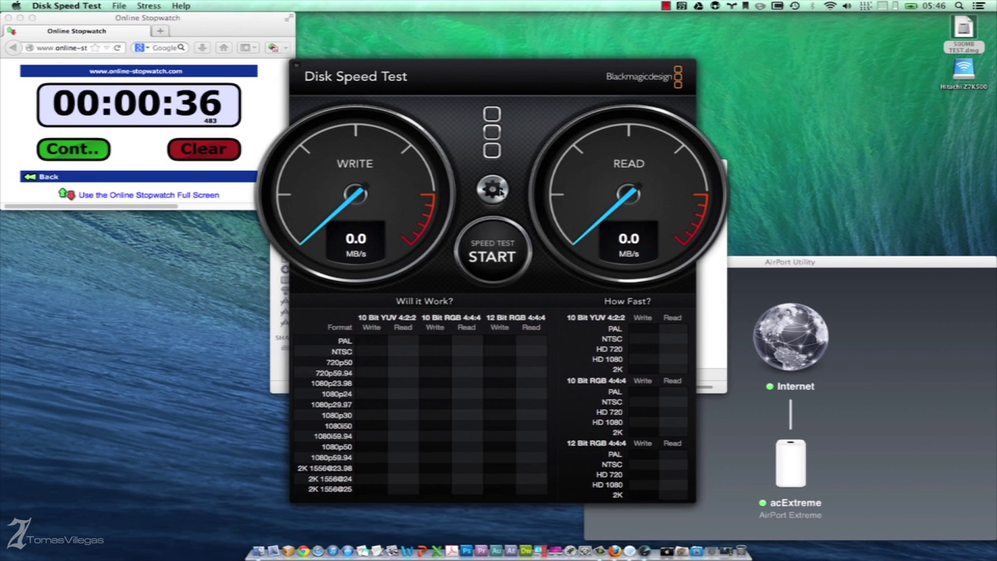
click(492, 190)
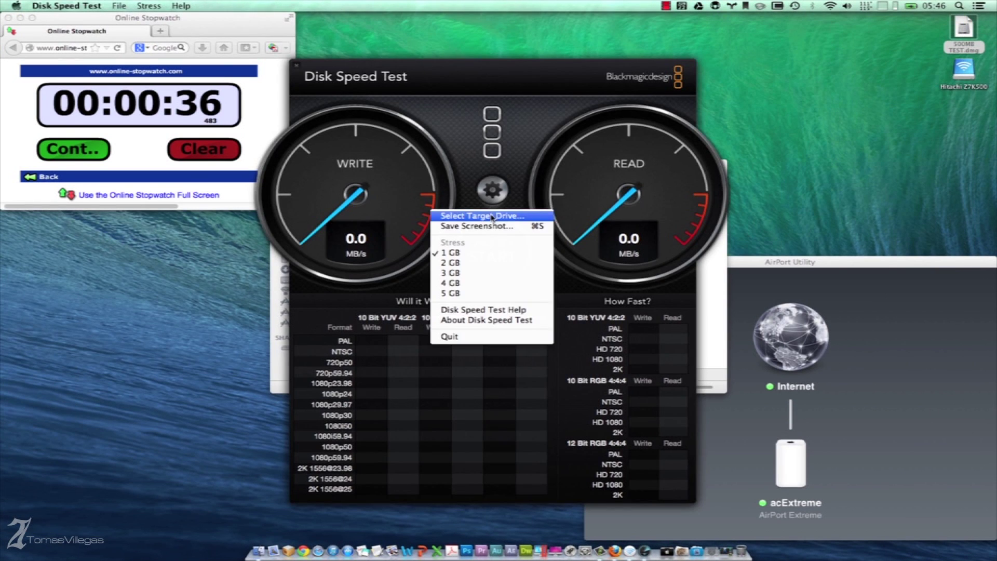
click(492, 216)
click(342, 273)
click(441, 210)
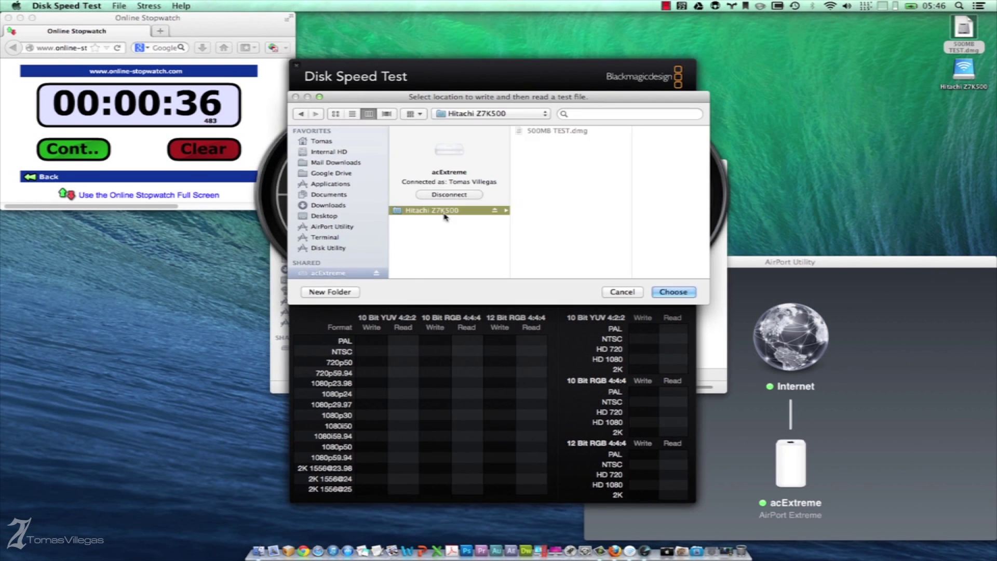
click(672, 292)
click(504, 259)
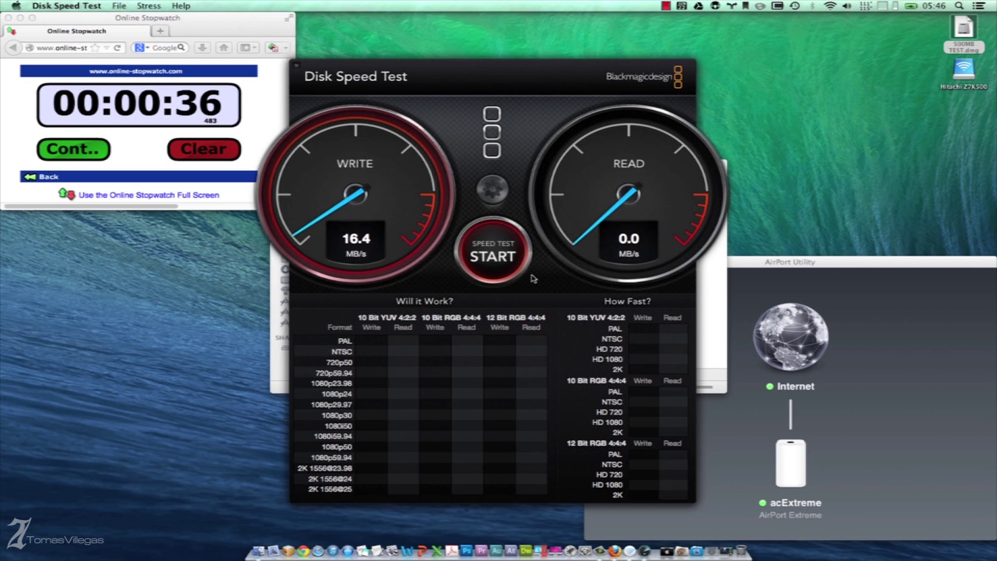